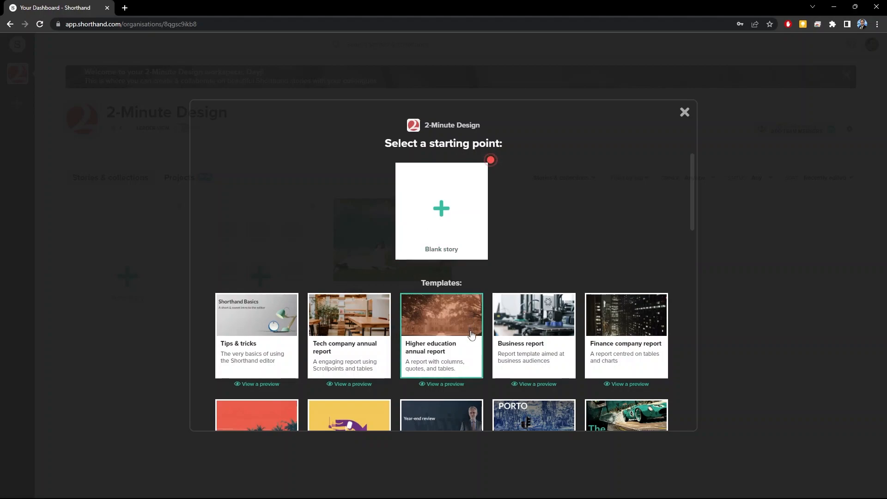
scroll(472, 331, down, 3)
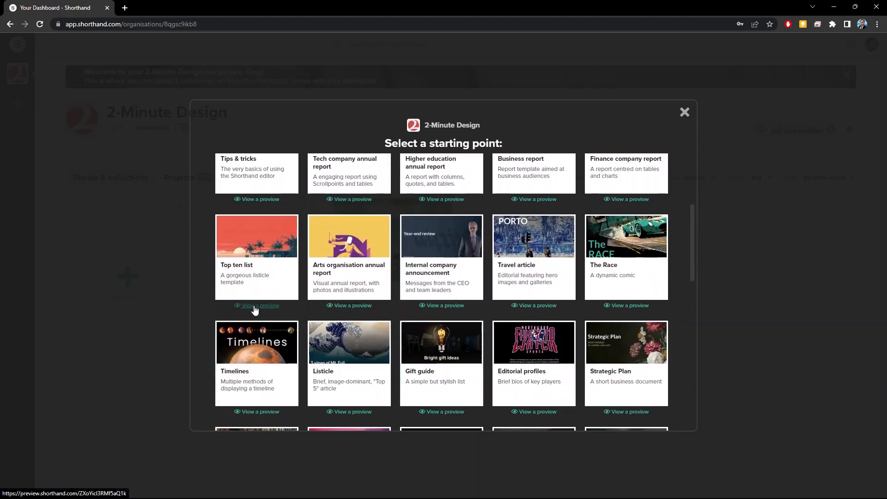
scroll(344, 315, down, 2)
scroll(343, 315, down, 2)
scroll(343, 315, up, 3)
scroll(344, 314, up, 3)
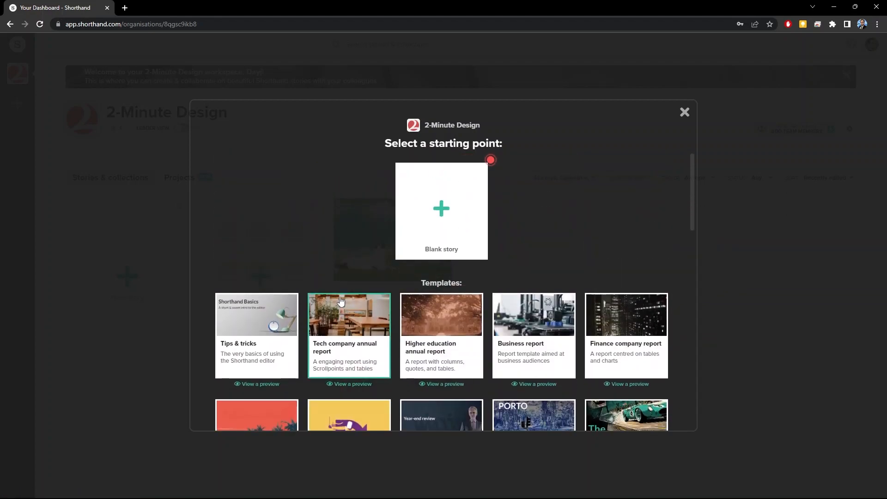
Start a new story from the 'Blank story' card, landing in the story editor.
click(444, 220)
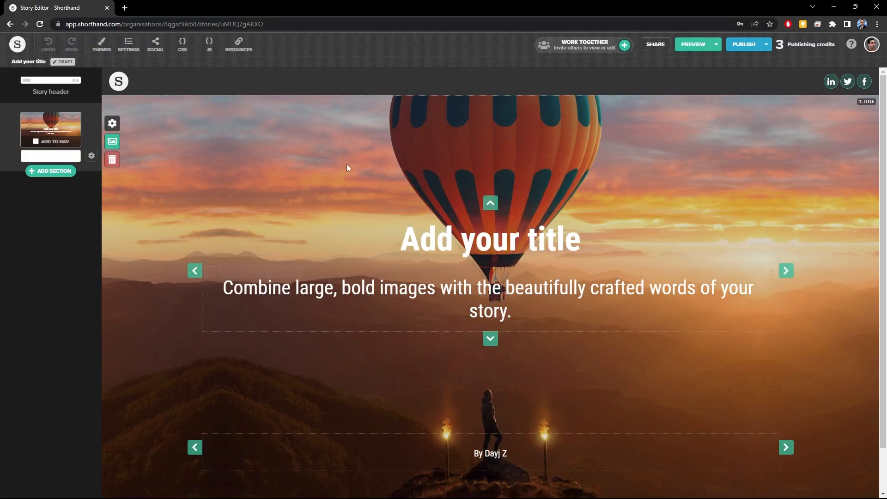
Enter 'Peewee & Lily' as the TITLE in Story Settings.
click(128, 45)
text(Peewee & Lily)
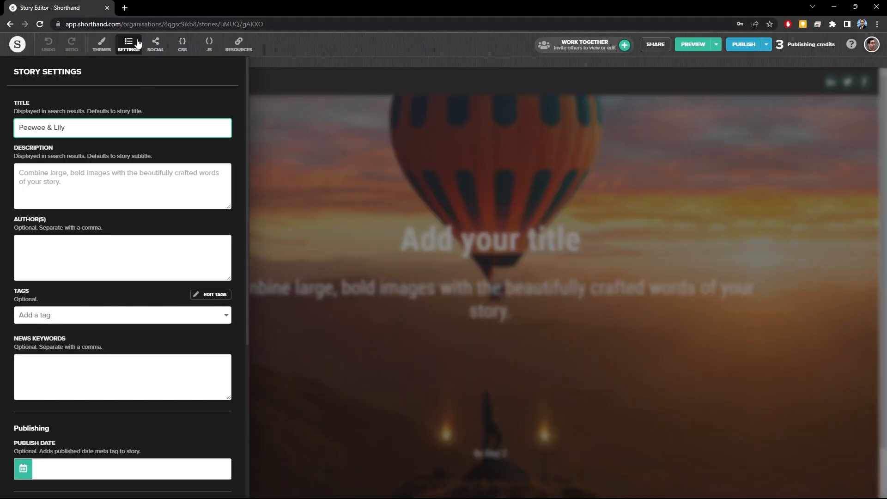
Save Story Settings, review themes keeping Shorthand Blue, and leave the title block unchanged.
click(137, 44)
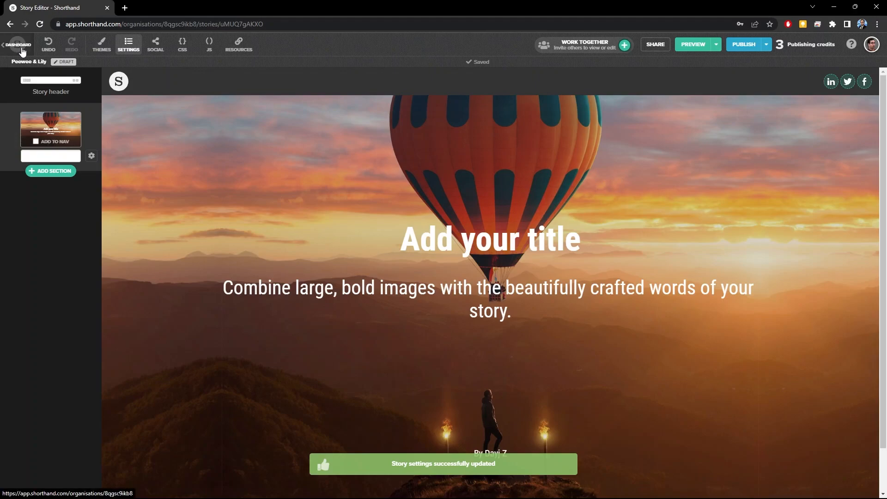
click(103, 46)
mouse_move(128, 225)
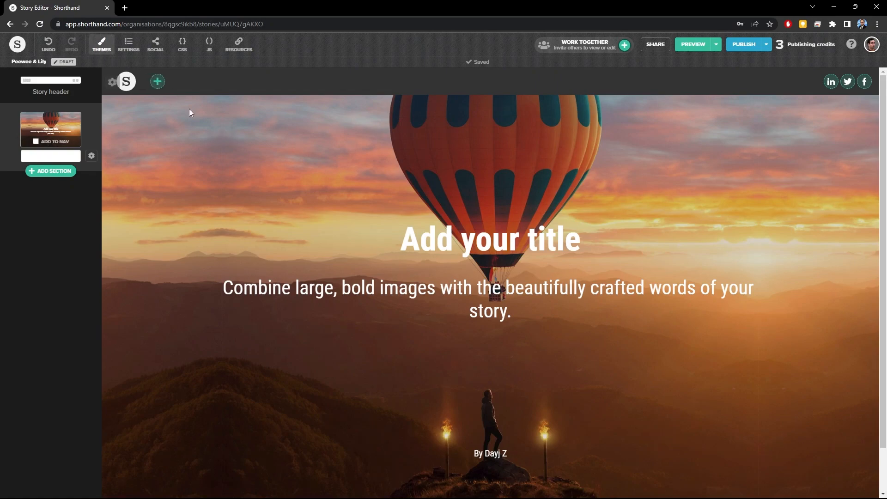
click(444, 248)
click(376, 185)
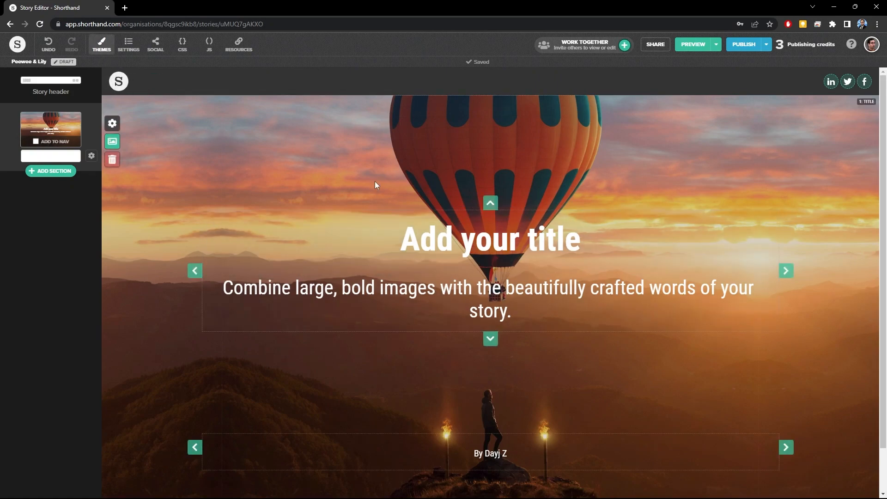